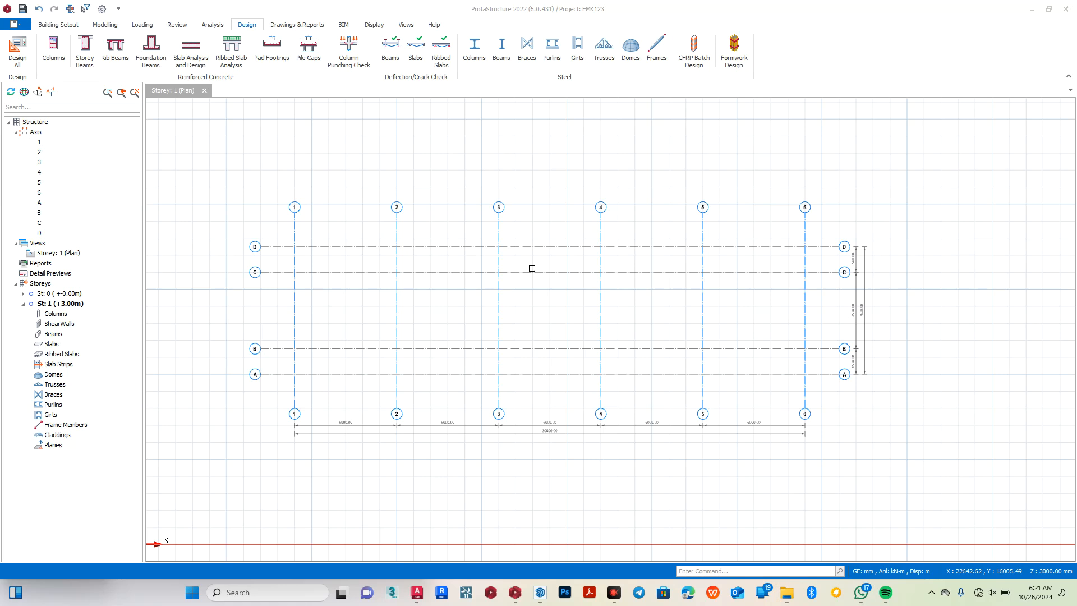
{"action": "scroll", "coordinate": [463, 305], "scroll_direction": "up", "scroll_amount": 3}
{"action": "scroll", "coordinate": [463, 305], "scroll_direction": "down", "scroll_amount": 3}
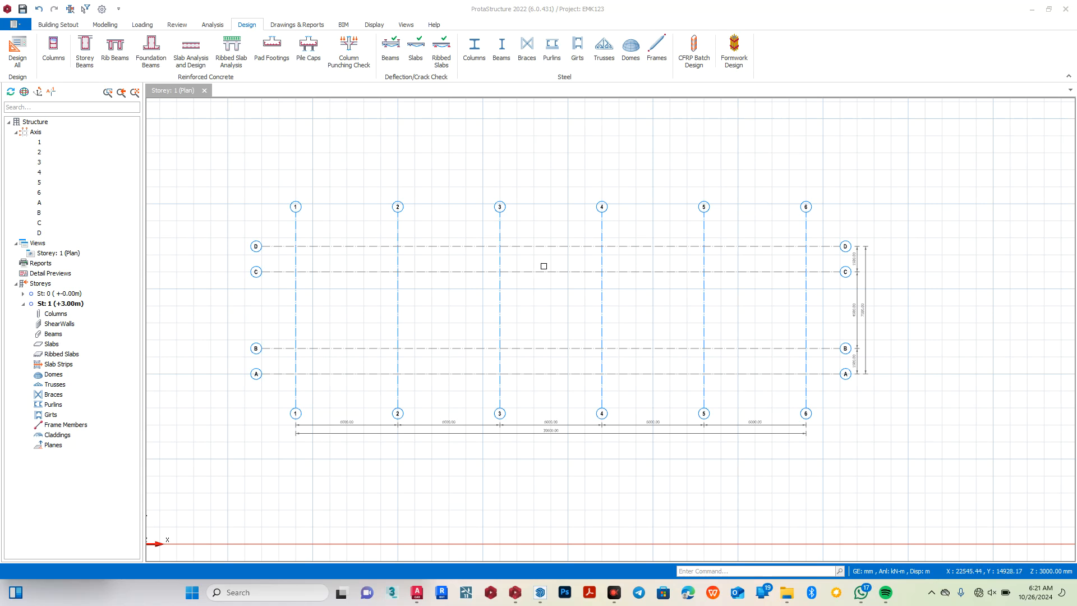
{"action": "scroll", "coordinate": [494, 297], "scroll_direction": "up", "scroll_amount": 1}
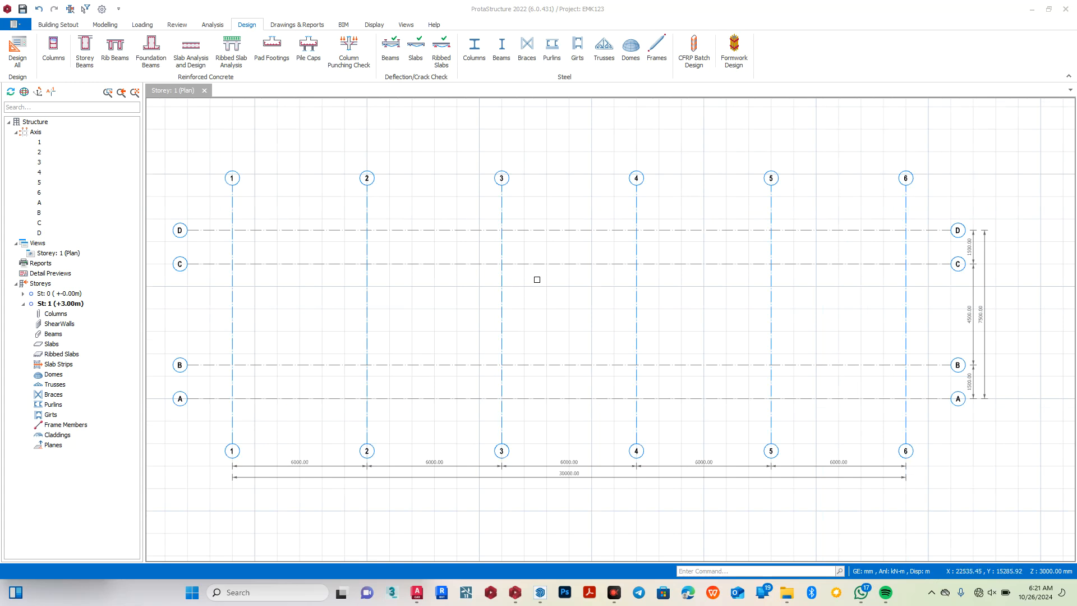
{"action": "scroll", "coordinate": [527, 280], "scroll_direction": "down", "scroll_amount": 1}
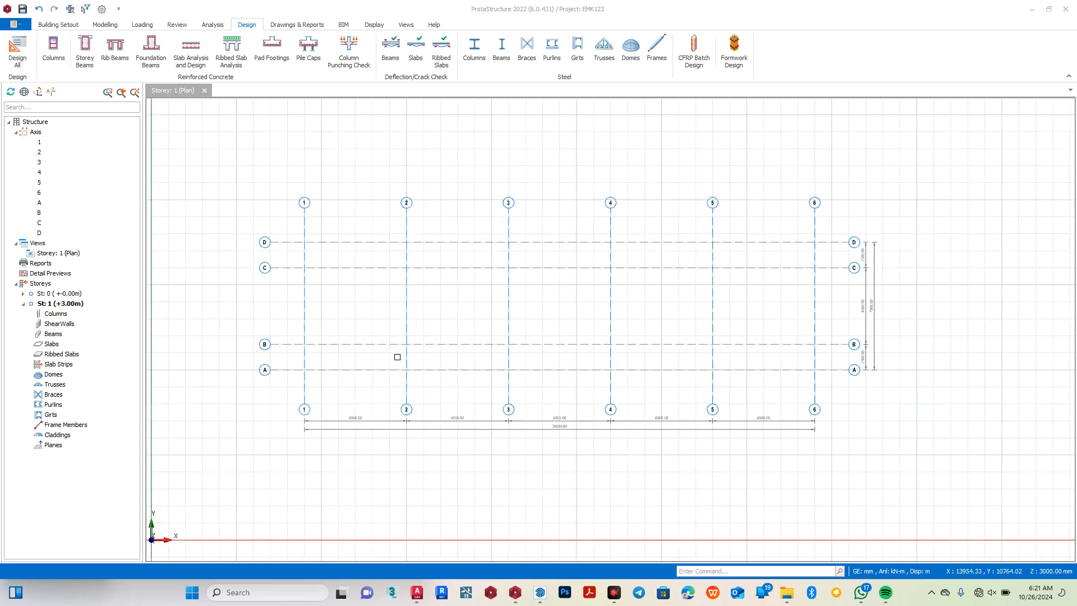
Open a 3D physical model view of Storey 1, orbit to a low side angle, and return to the Storey 1 plan.
{"action": "left_click", "coordinate": [48, 255]}
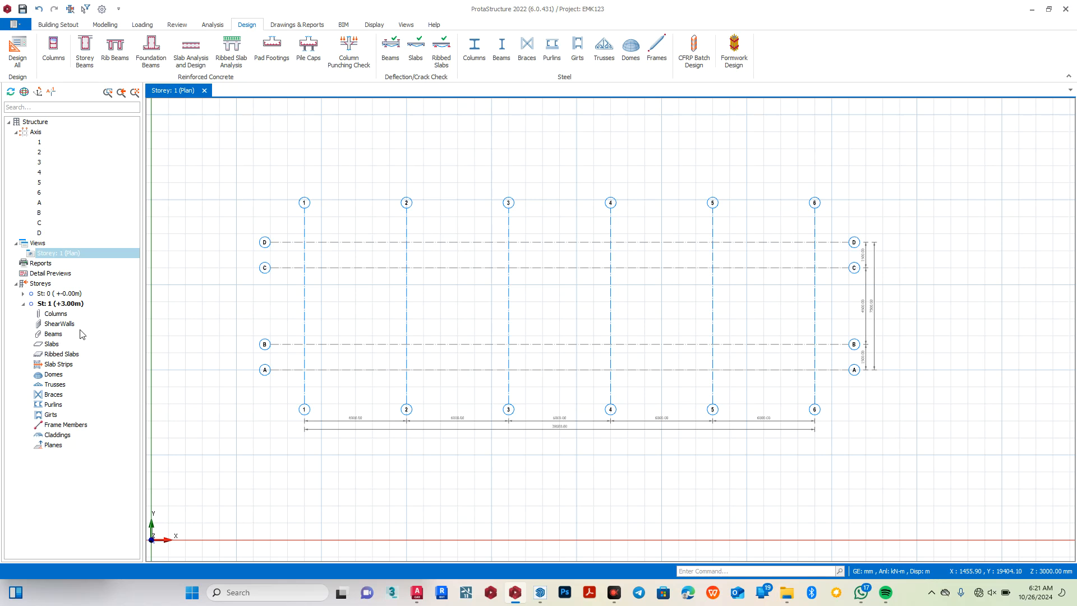
{"action": "left_click", "coordinate": [18, 244]}
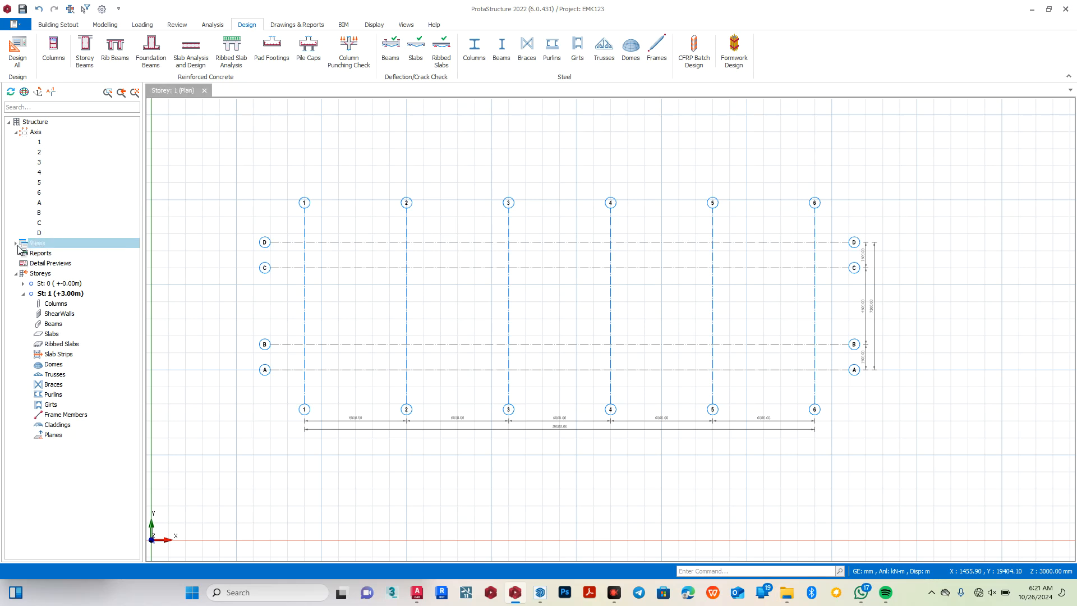
{"action": "right_click", "coordinate": [29, 245]}
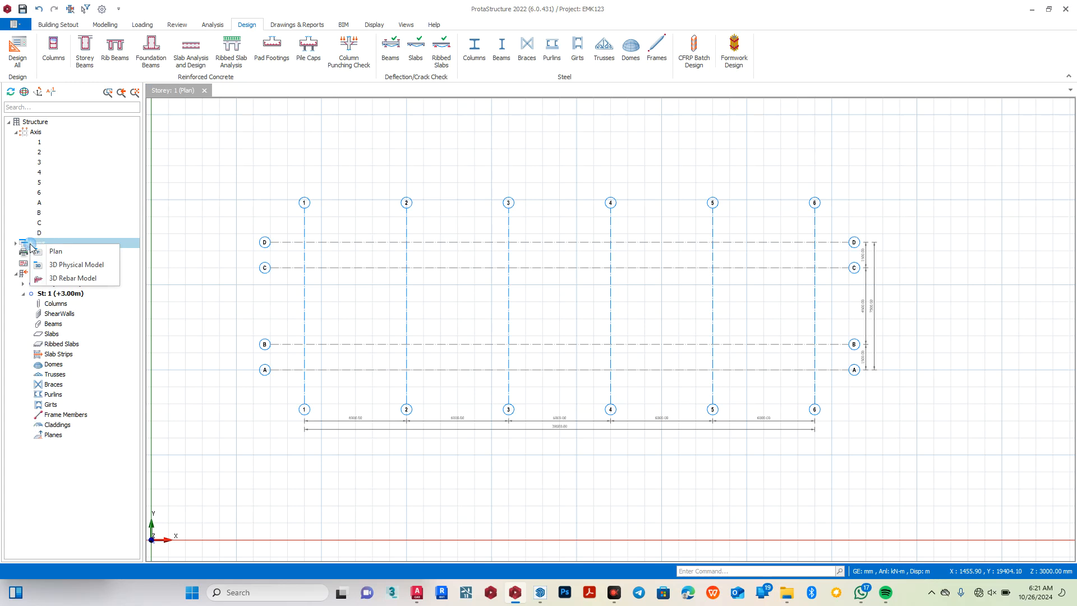
{"action": "left_click", "coordinate": [75, 270]}
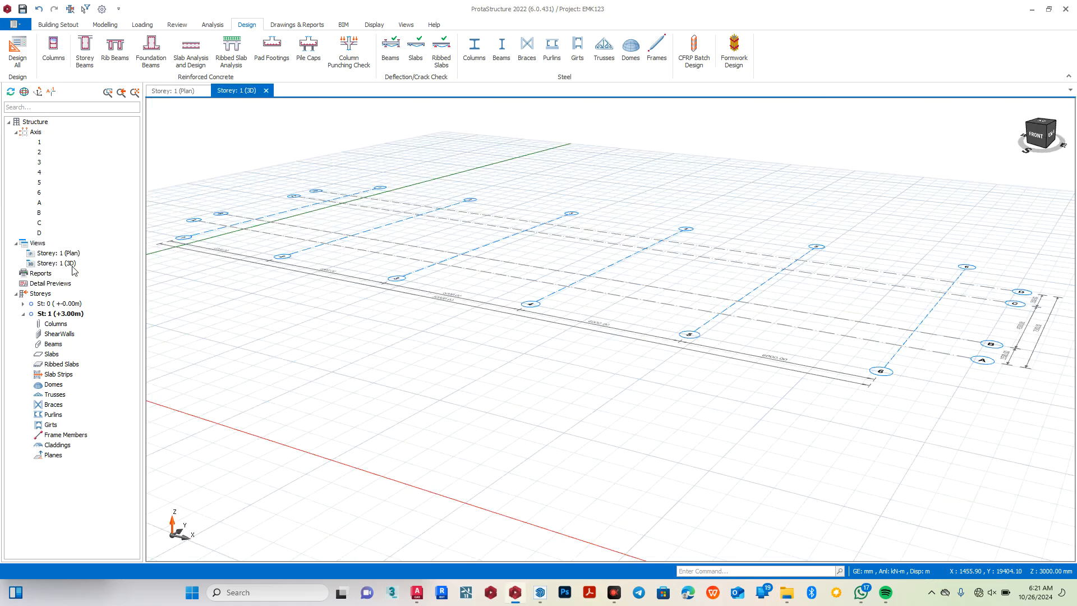
{"action": "scroll", "coordinate": [435, 288], "scroll_direction": "up", "scroll_amount": 3}
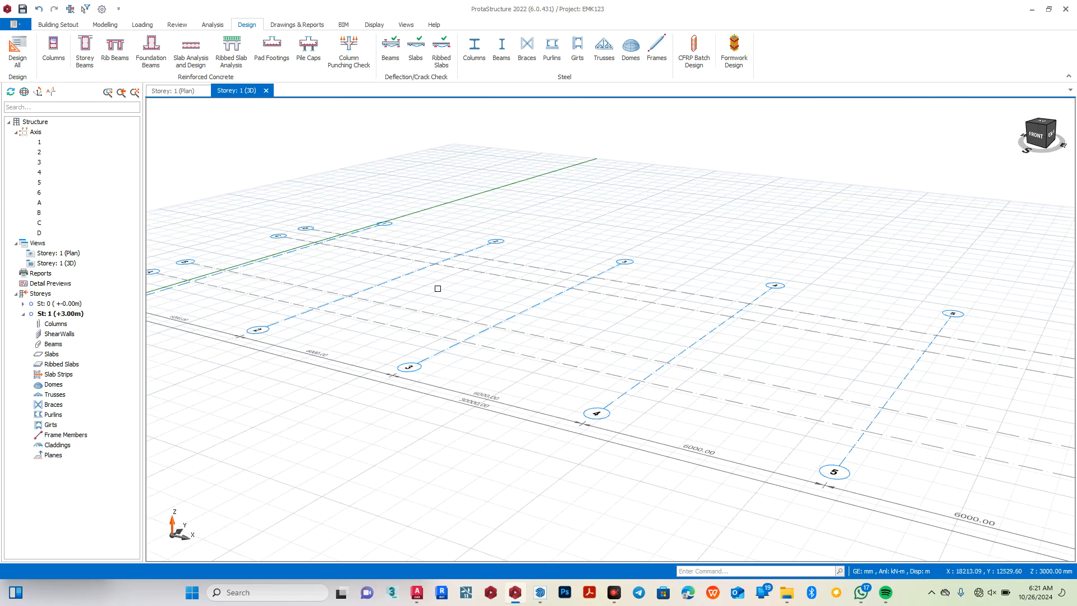
{"action": "scroll", "coordinate": [426, 319], "scroll_direction": "down", "scroll_amount": 2}
{"action": "middle_click_drag", "start_coordinate": [465, 369], "coordinate": [488, 360]}
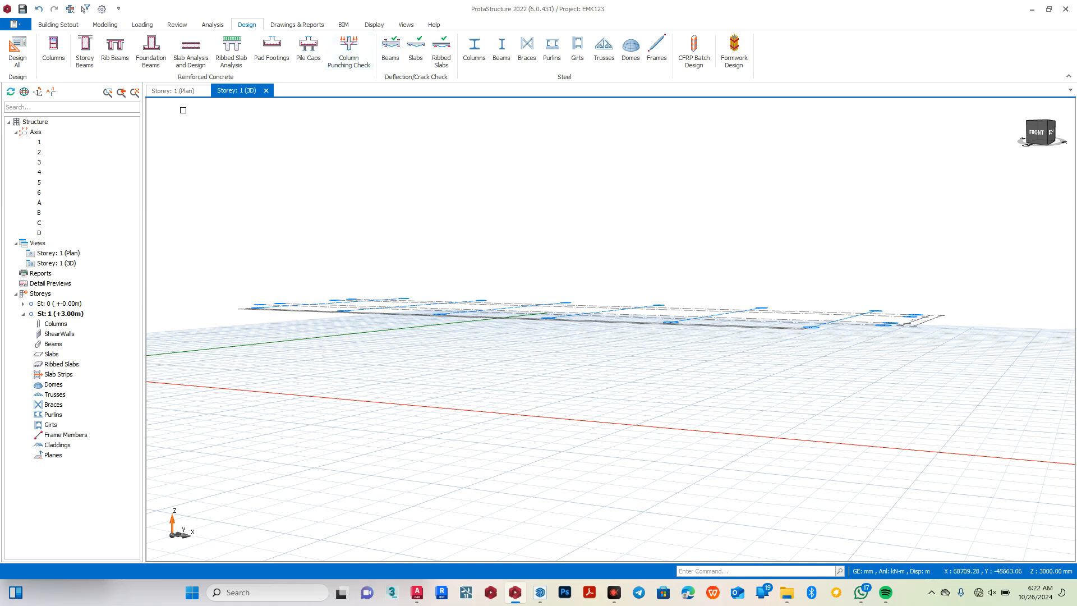
{"action": "left_click", "coordinate": [170, 92]}
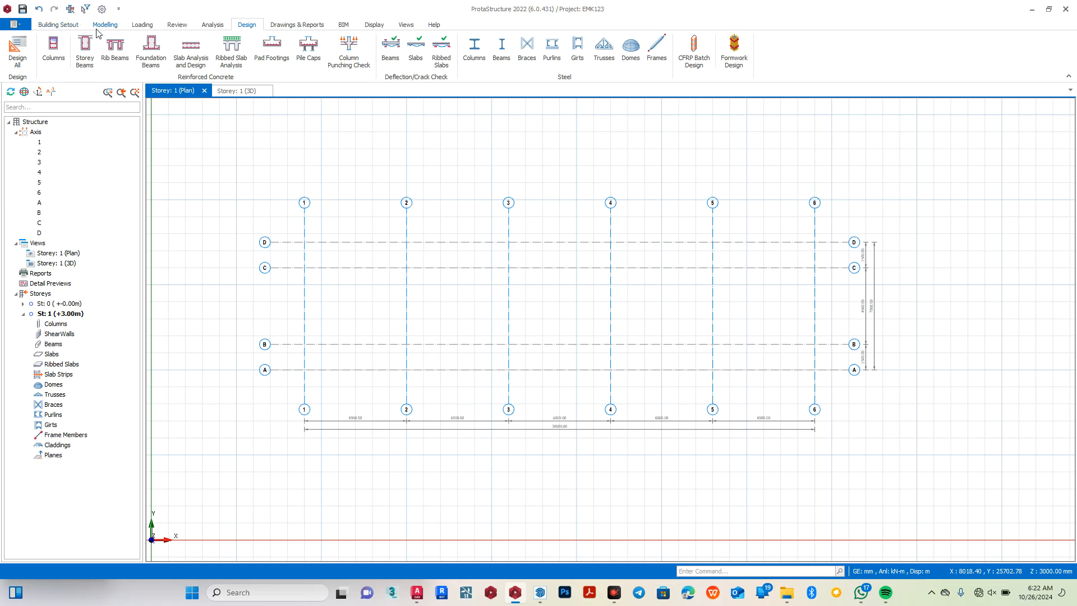
{"action": "left_click", "coordinate": [66, 26]}
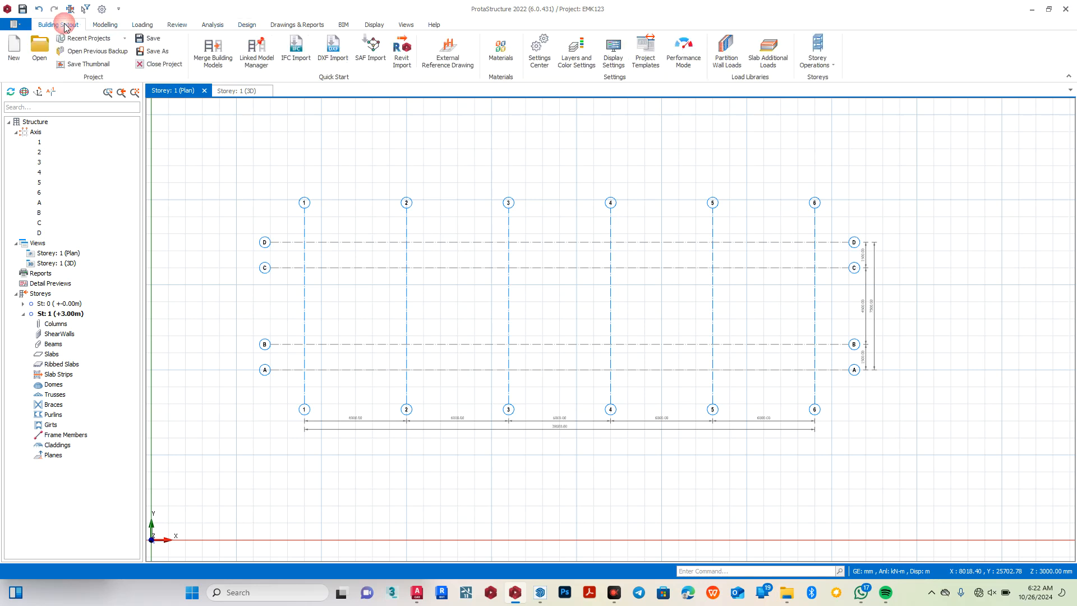
{"action": "left_click", "coordinate": [103, 29]}
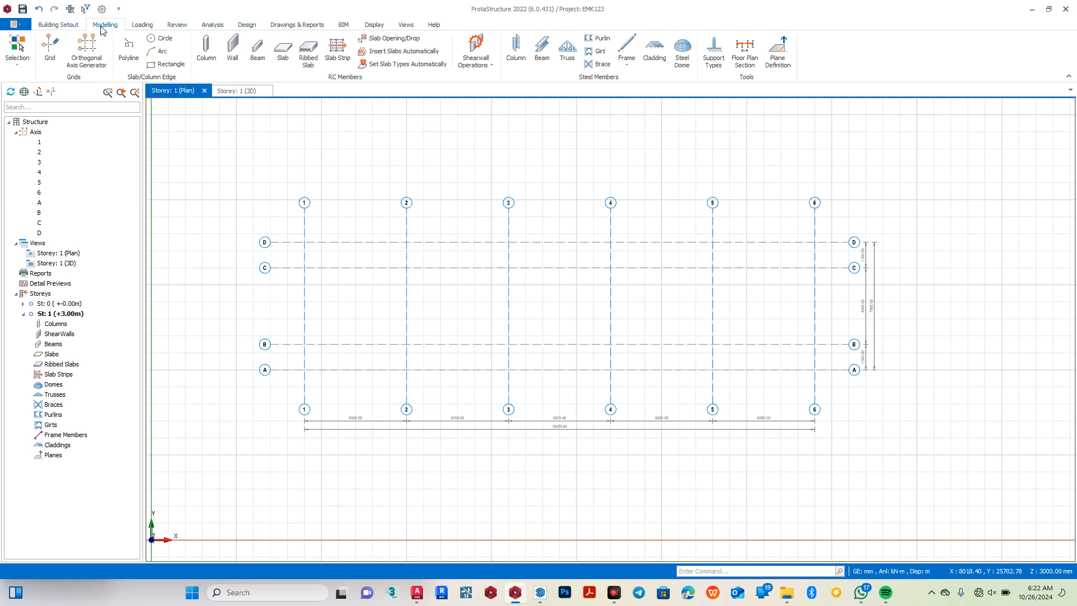
{"action": "left_click", "coordinate": [146, 27]}
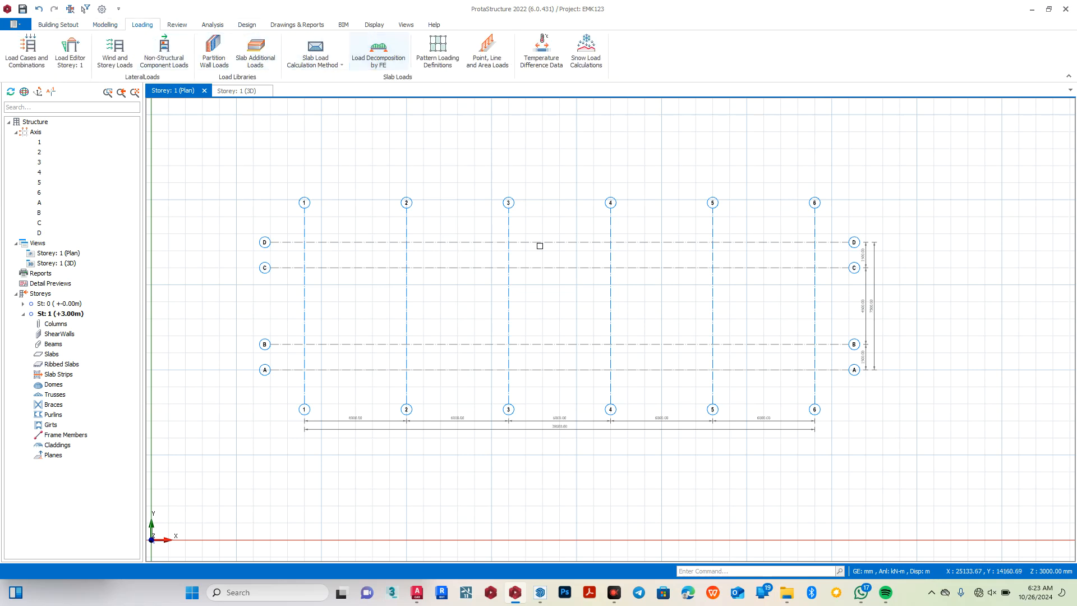
{"action": "right_click", "coordinate": [538, 213]}
{"action": "right_click", "coordinate": [543, 170]}
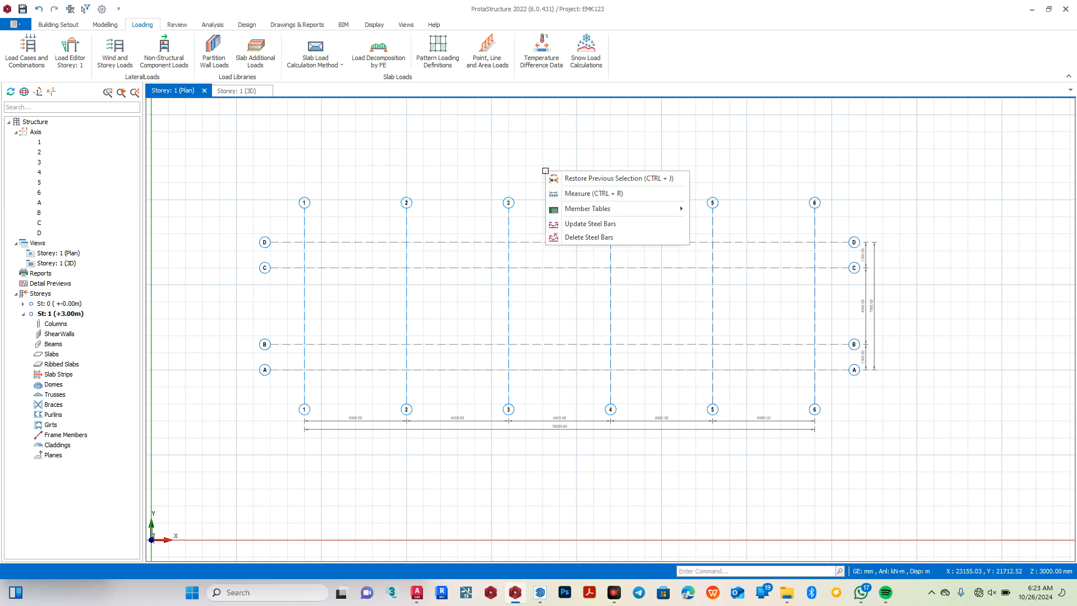
{"action": "left_click", "coordinate": [521, 154]}
{"action": "scroll", "coordinate": [562, 157], "scroll_direction": "down", "scroll_amount": 2}
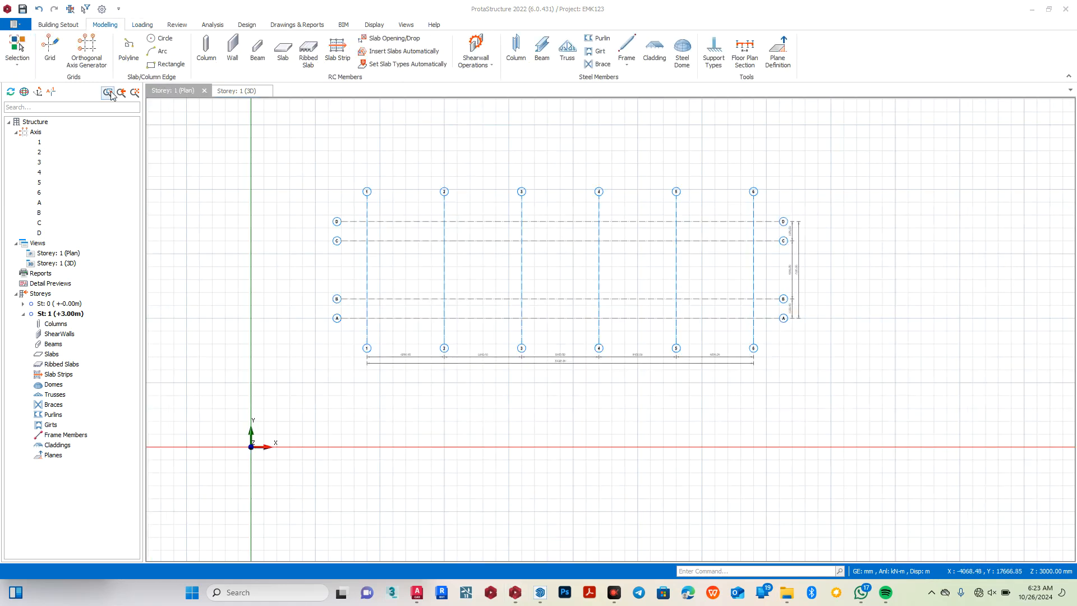
{"action": "left_click", "coordinate": [62, 27]}
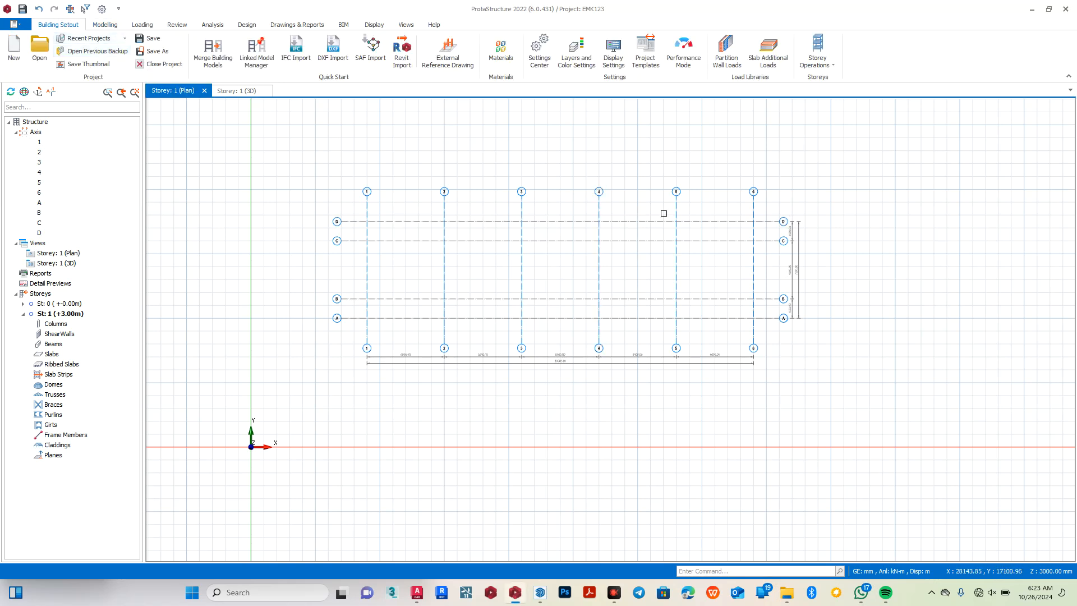
{"action": "left_click", "coordinate": [834, 68]}
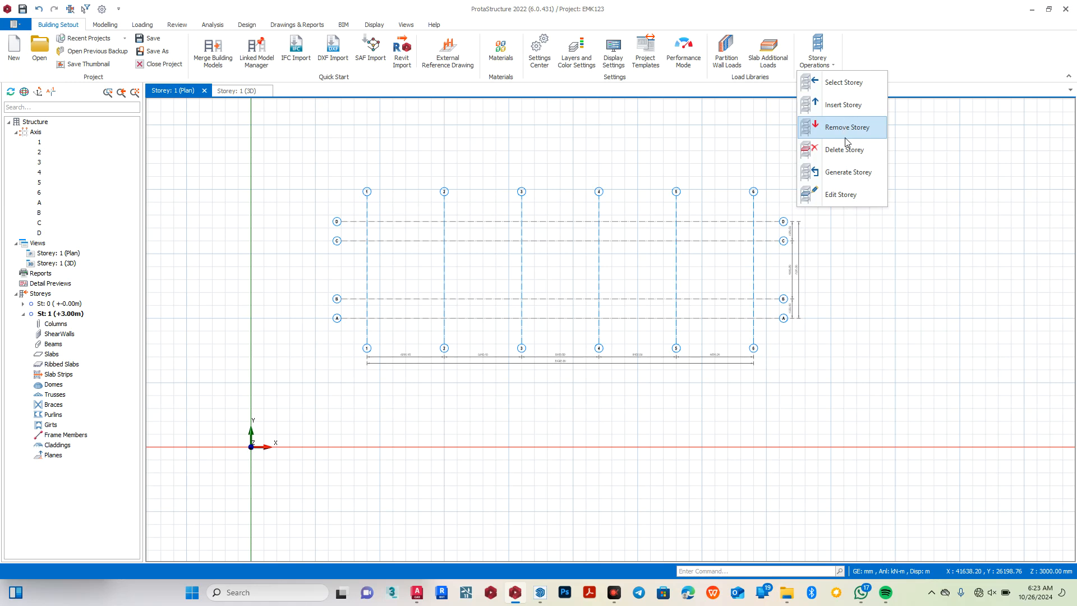
{"action": "left_click", "coordinate": [853, 177]}
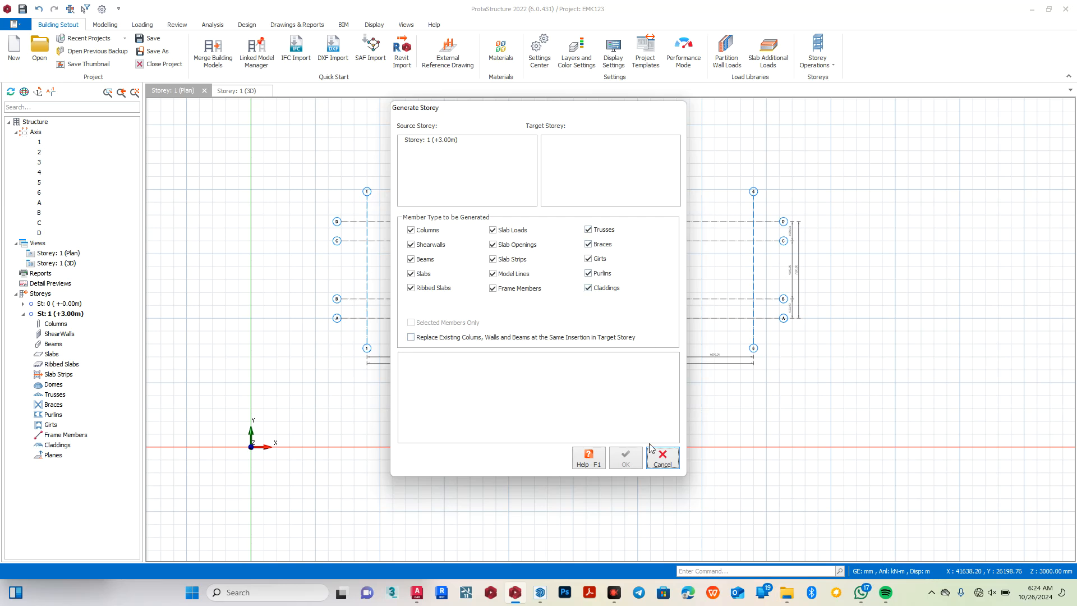
{"action": "left_click", "coordinate": [664, 458]}
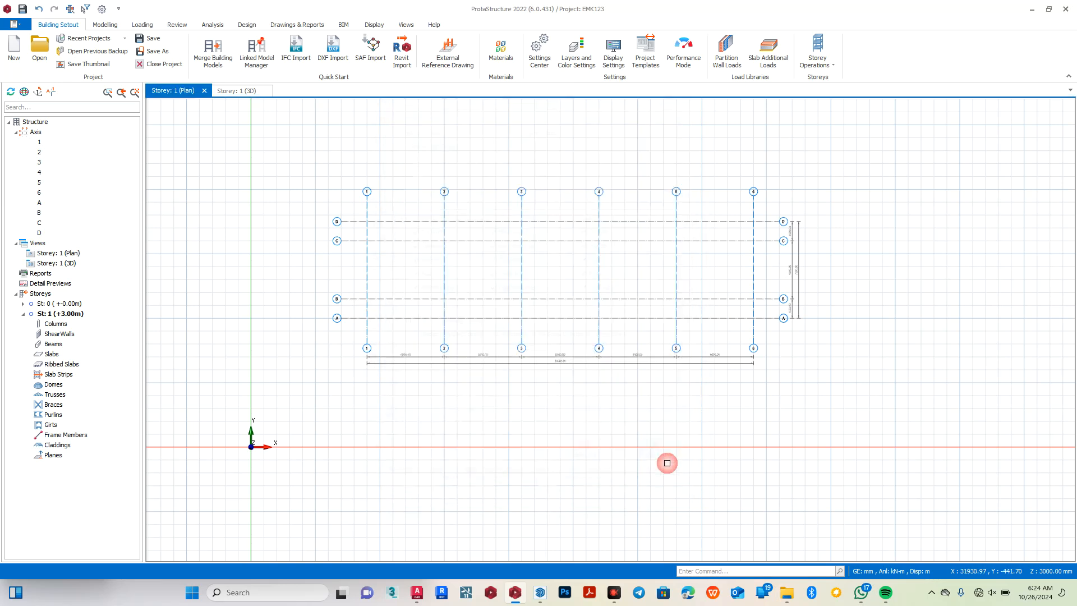
Insert storeys up to storey number 4 with an inserted storey height of 3000 mm.
{"action": "left_click", "coordinate": [833, 68]}
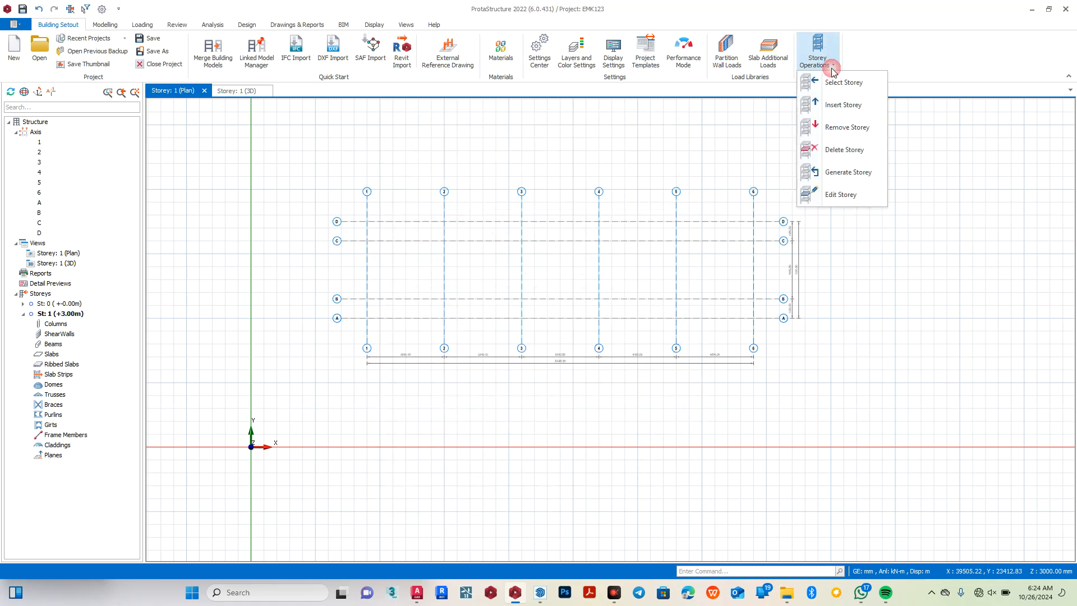
{"action": "left_click", "coordinate": [843, 105]}
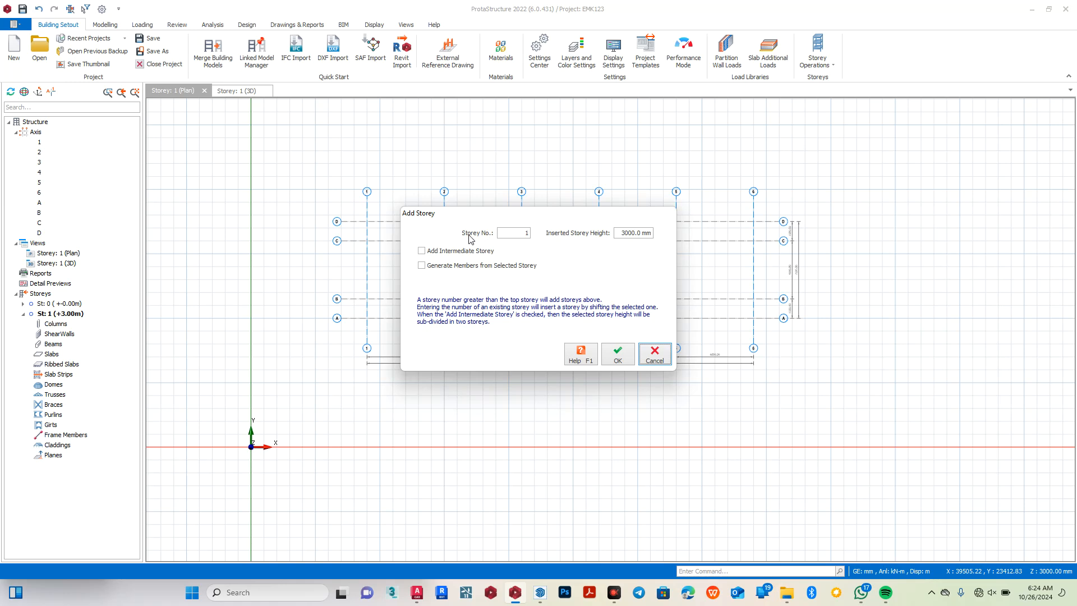
{"action": "double_click", "coordinate": [525, 232]}
{"action": "type", "text": "4"}
{"action": "left_click", "coordinate": [618, 355]}
{"action": "left_click", "coordinate": [578, 331]}
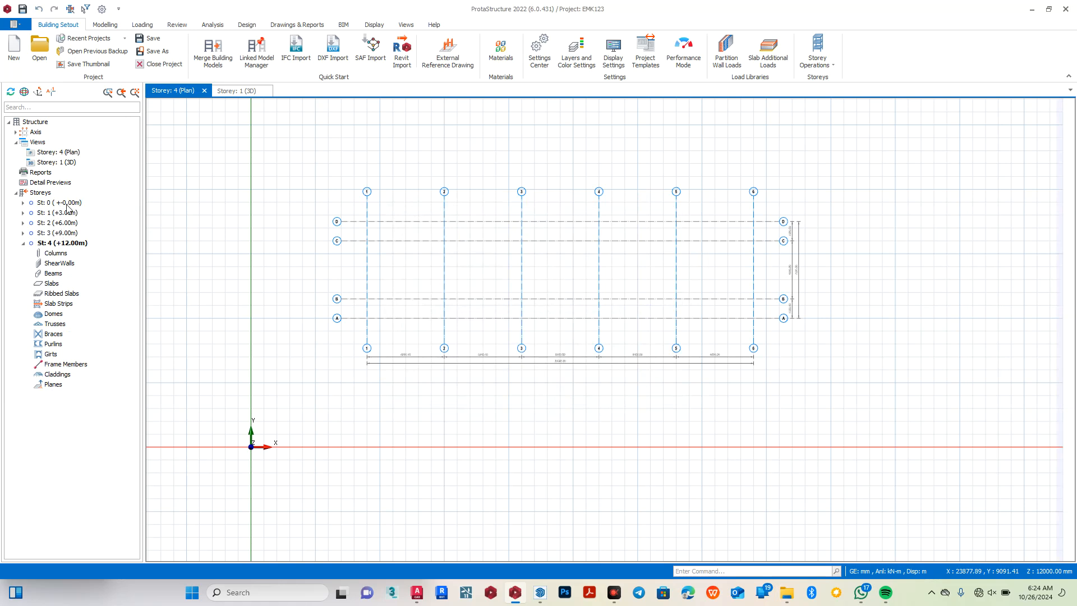
Open the storey data for editing and set the height of storey 1 to 600 mm.
{"action": "left_click", "coordinate": [835, 68]}
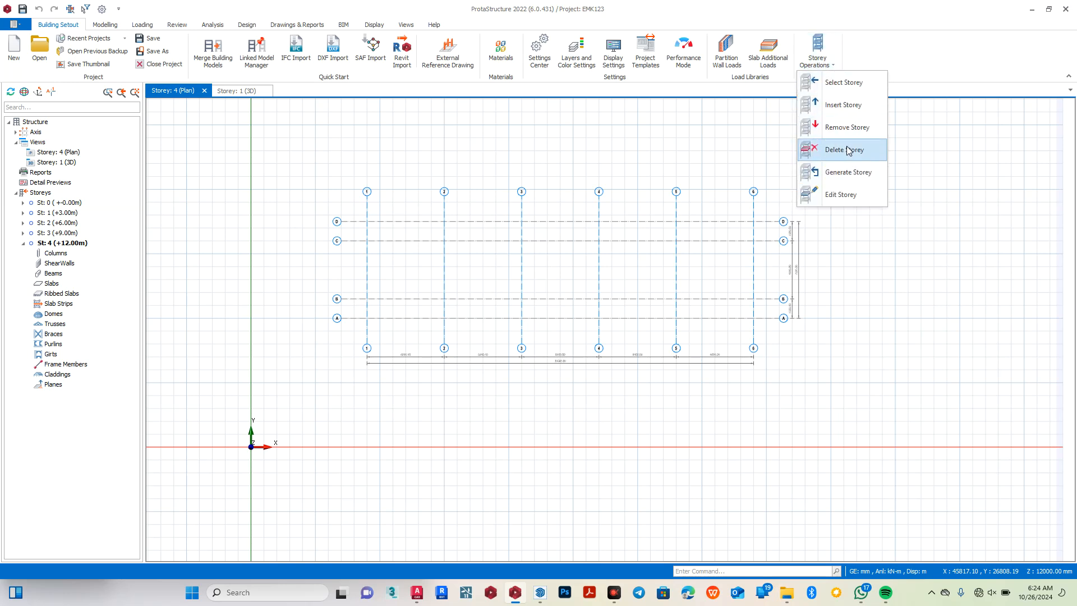
{"action": "left_click", "coordinate": [844, 197]}
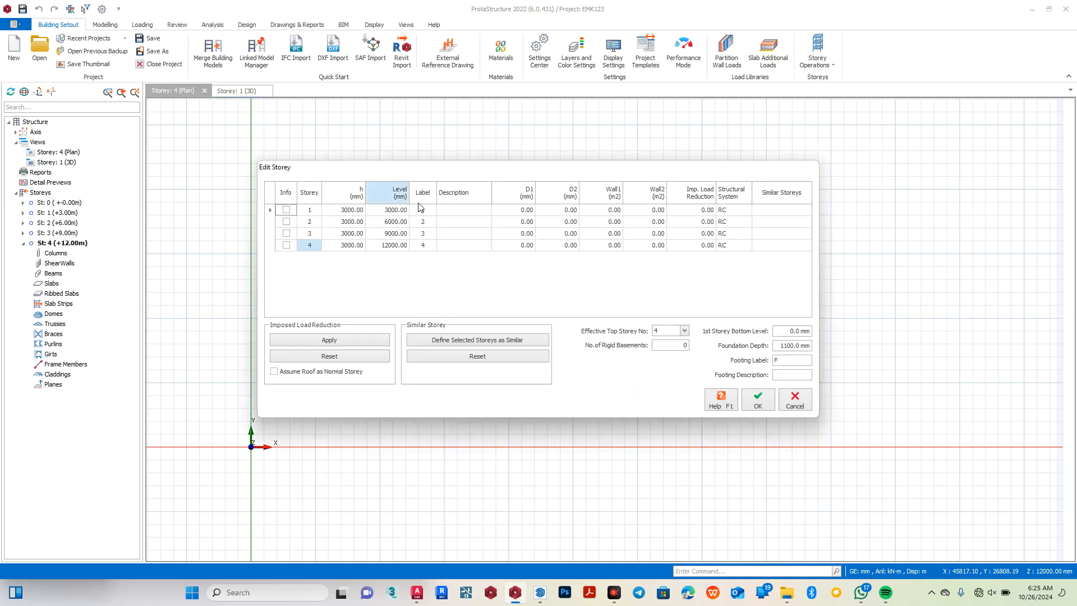
{"action": "left_click", "coordinate": [334, 210]}
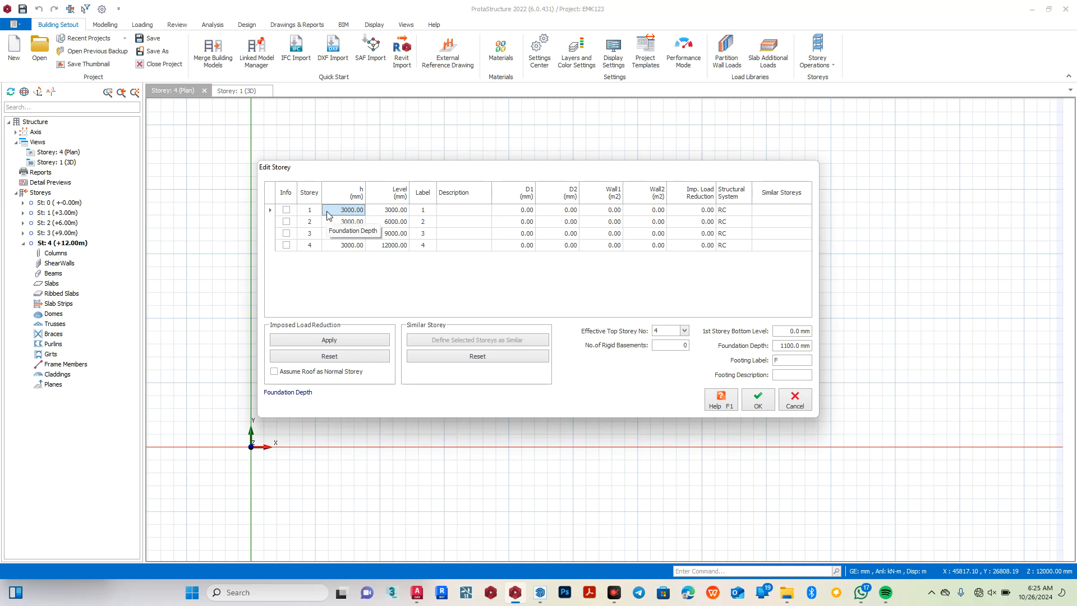
{"action": "left_click", "coordinate": [327, 211]}
{"action": "type", "text": "600"}
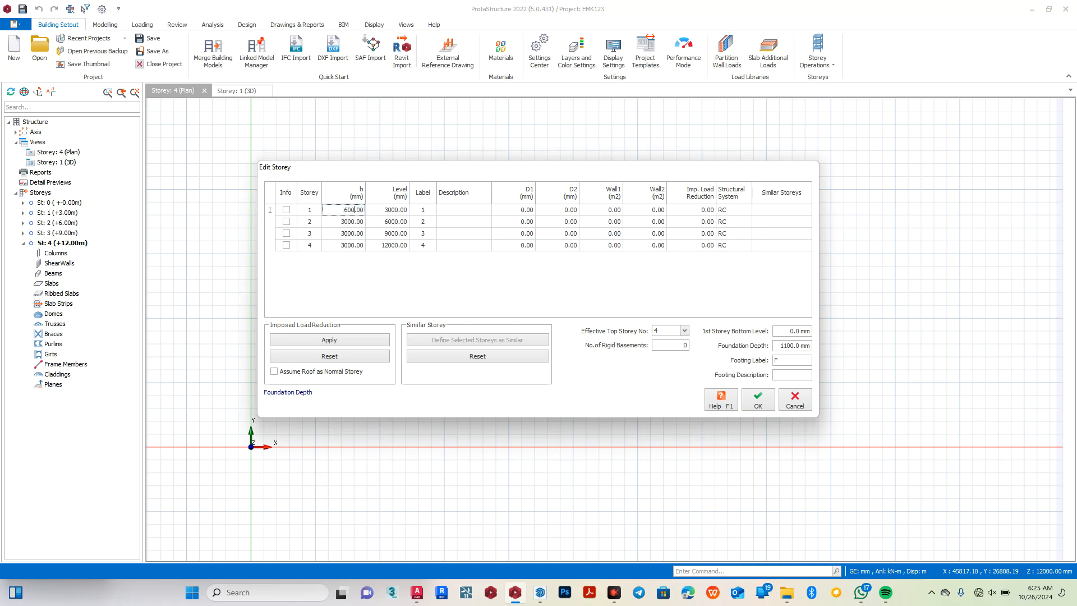
Set the heights of storeys 2, 3 and 4 to 3150 mm each.
{"action": "left_click", "coordinate": [341, 223]}
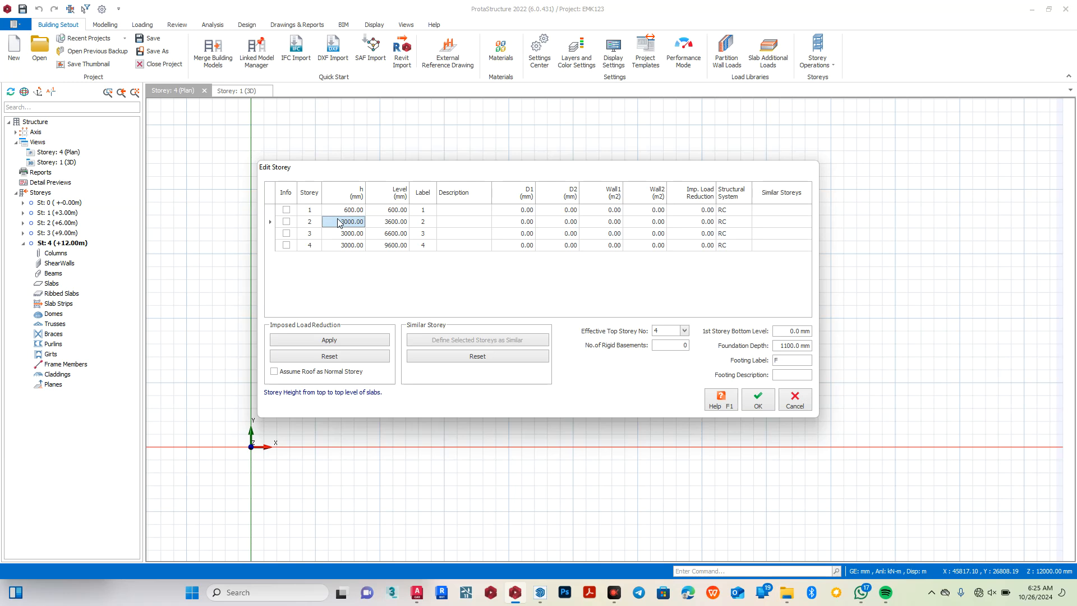
{"action": "double_click", "coordinate": [339, 222]}
{"action": "type", "text": "5"}
{"action": "type", "text": "15"}
{"action": "type", "text": "0"}
{"action": "left_click", "coordinate": [342, 234]}
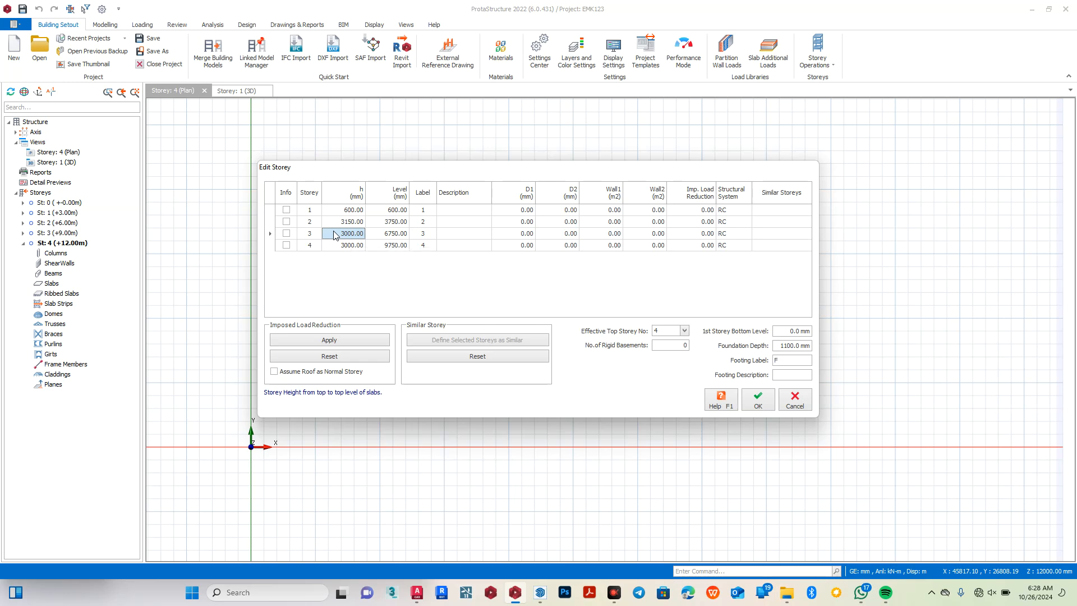
{"action": "type", "text": "3150"}
{"action": "left_click", "coordinate": [339, 246]}
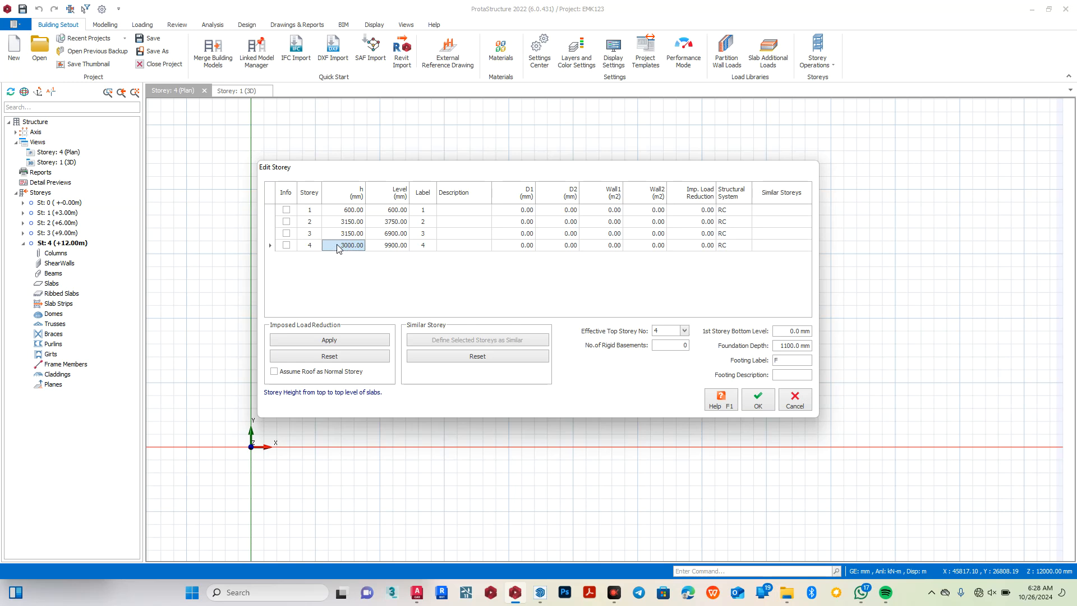
{"action": "left_click", "coordinate": [338, 245]}
{"action": "type", "text": "3150"}
{"action": "left_click", "coordinate": [445, 278]}
Set the foundation depth to 1200 mm and apply the storey edits.
{"action": "left_click_drag", "start_coordinate": [779, 348], "coordinate": [856, 343]}
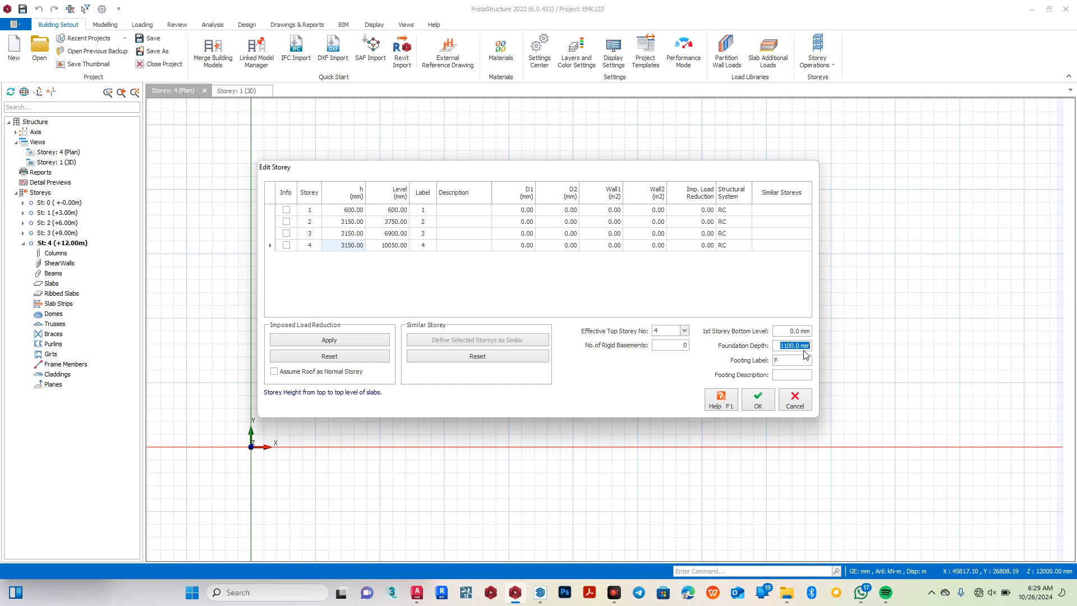
{"action": "type", "text": "1200"}
{"action": "left_click", "coordinate": [757, 399]}
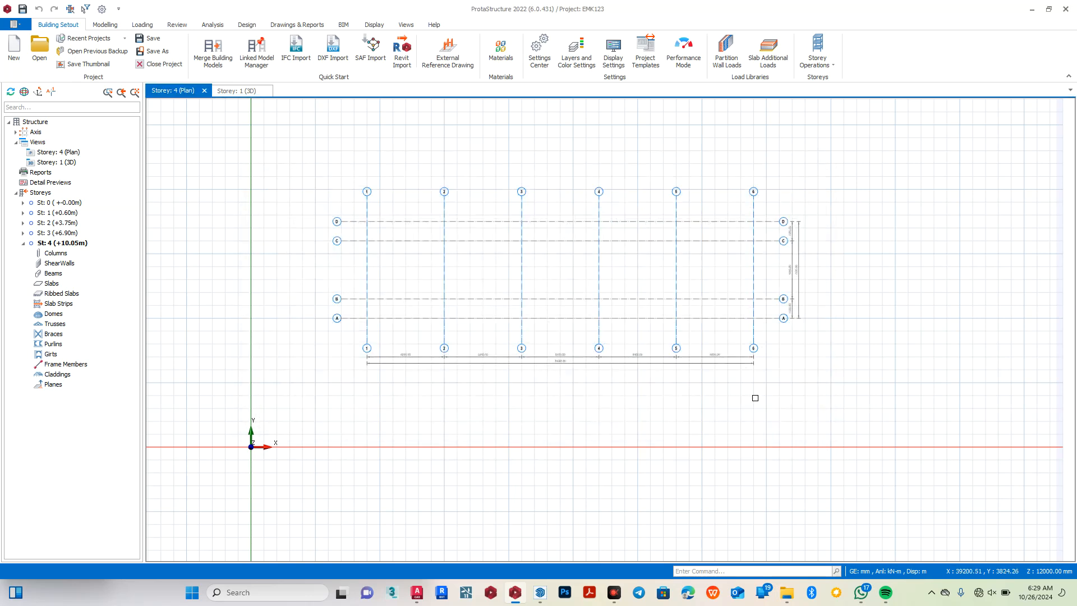
Check the level of each storey from 1 to 4 in the 3D view by making them active in turn.
{"action": "left_click", "coordinate": [240, 92]}
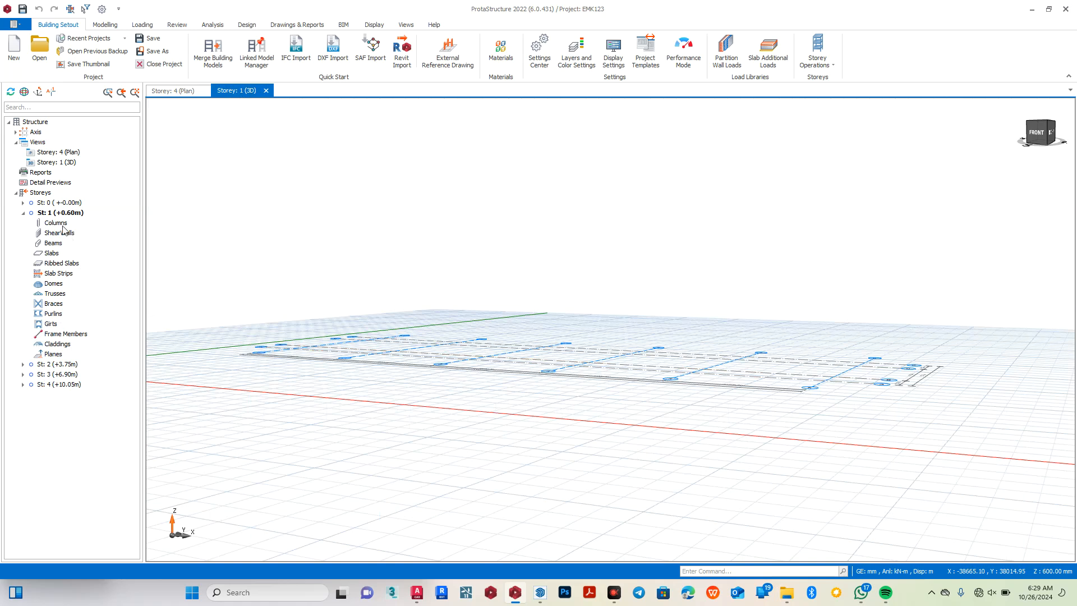
{"action": "left_click", "coordinate": [52, 204]}
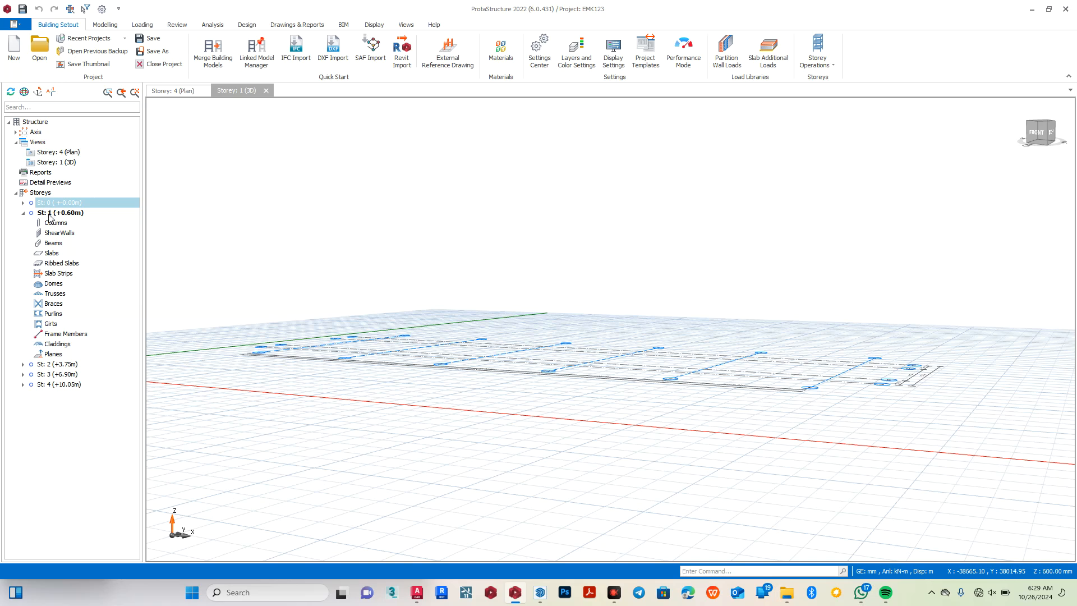
{"action": "left_click", "coordinate": [49, 213]}
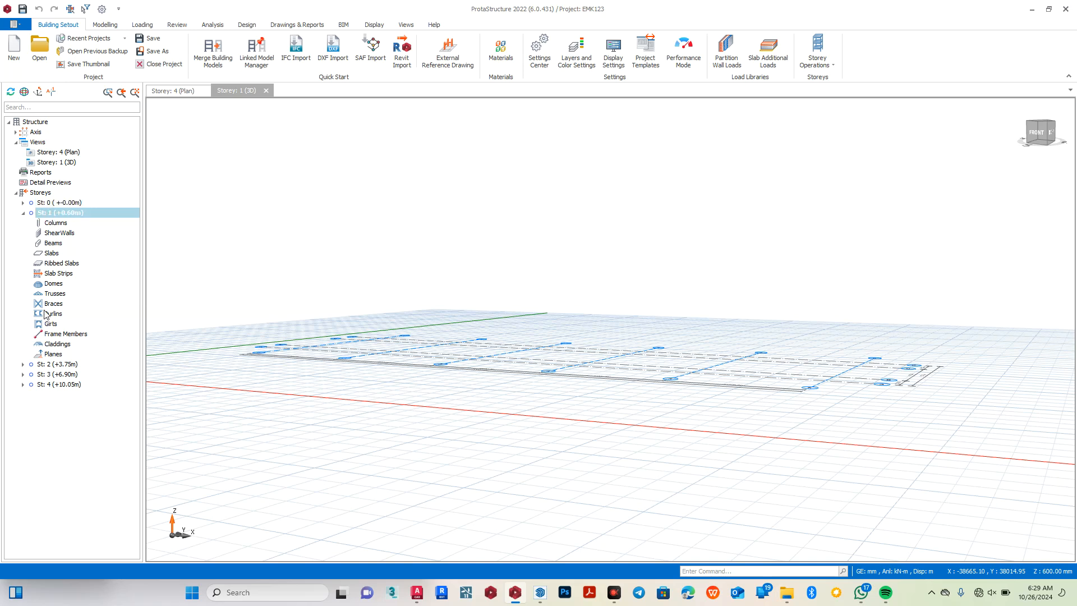
{"action": "left_click", "coordinate": [47, 365]}
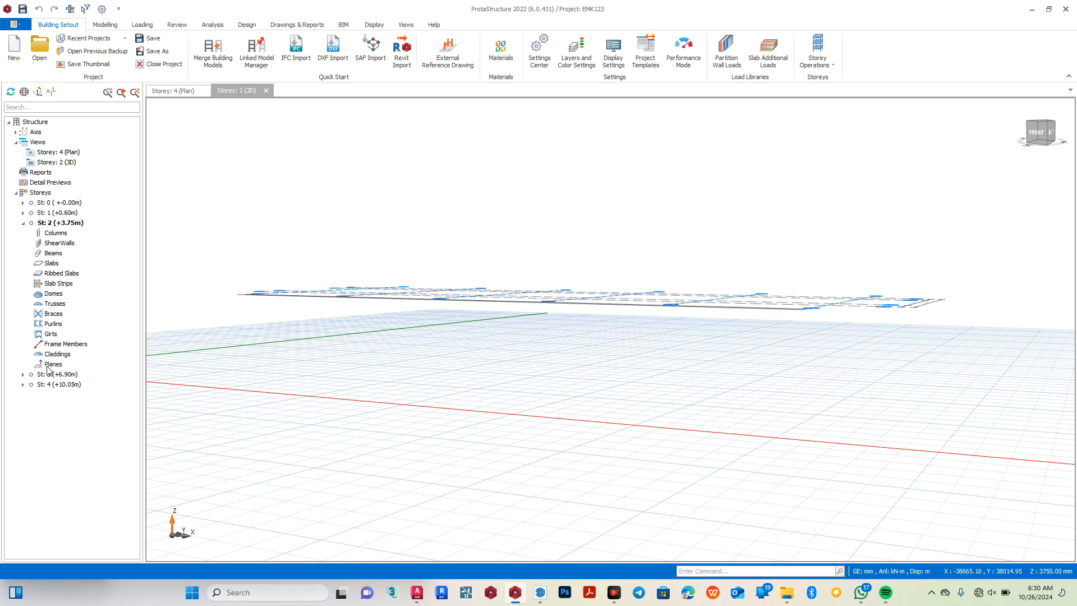
{"action": "left_click", "coordinate": [49, 374]}
{"action": "left_click", "coordinate": [51, 385]}
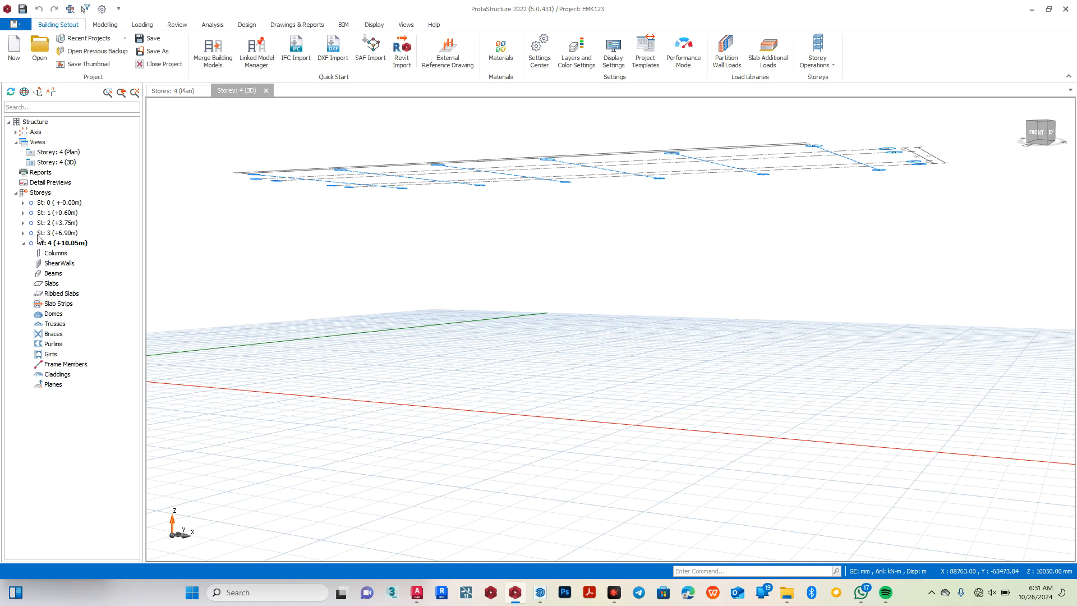
{"action": "left_click", "coordinate": [1035, 552]}
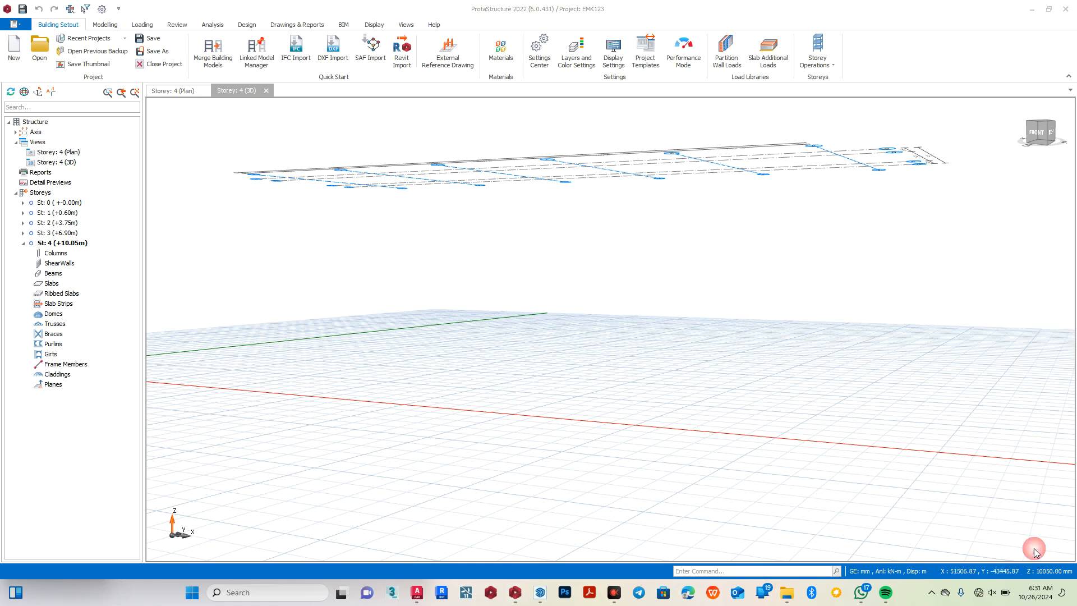